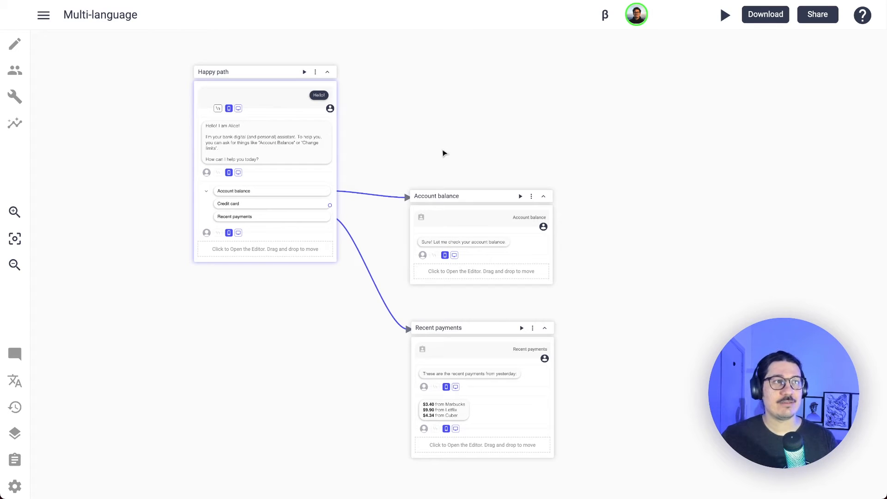
Save English (US), en-US as the design language of the conversation and additionally enable Portuguese (Brazil).
left_click(14, 382)
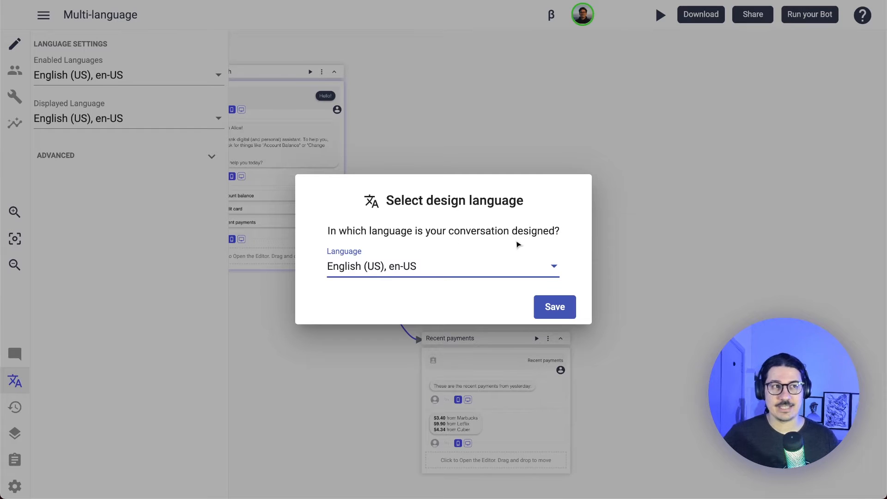
left_click(564, 315)
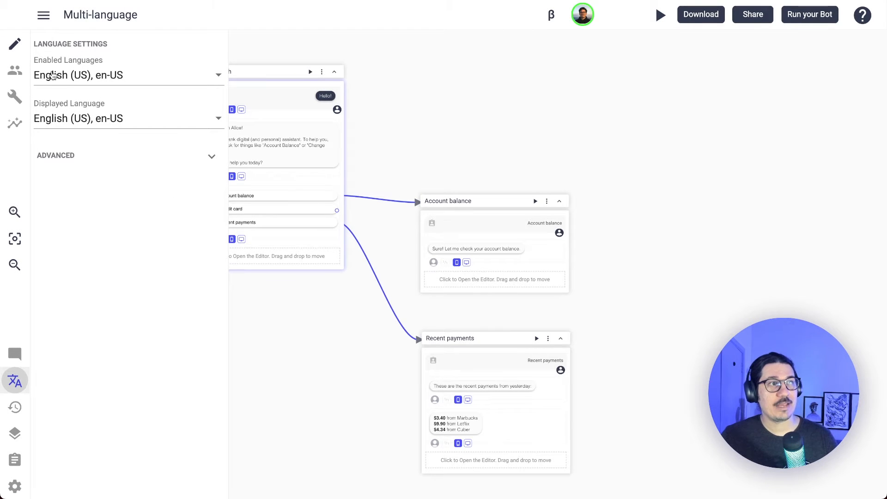
left_click(102, 77)
scroll(138, 137, "down", 2)
scroll(138, 138, "down", 5)
scroll(137, 138, "down", 7)
scroll(138, 137, "down", 3)
left_click(37, 77)
left_click(158, 270)
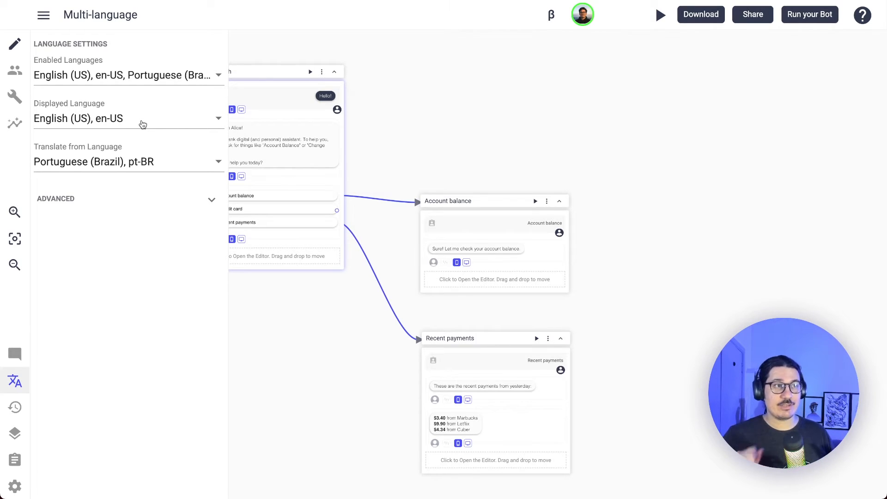
Switch the displayed language of the conversation to Portuguese (Brazil), pt-BR and bring the Happy path block into view.
left_click(143, 124)
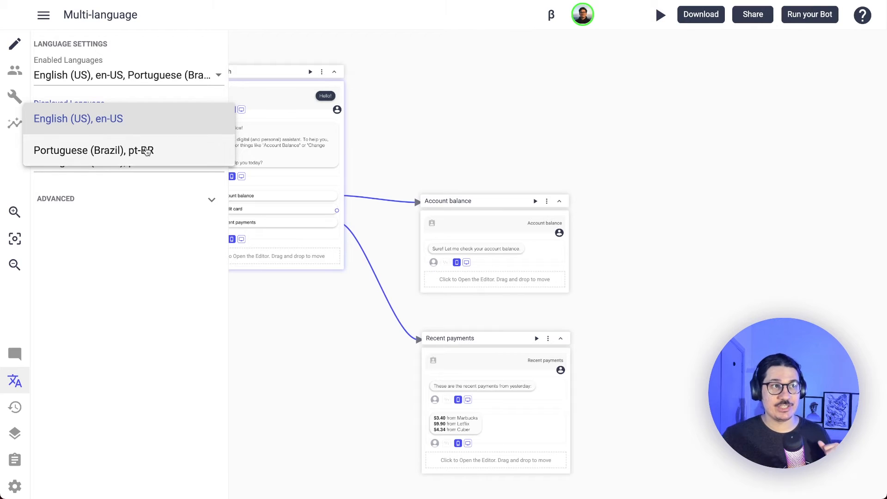
left_click(146, 152)
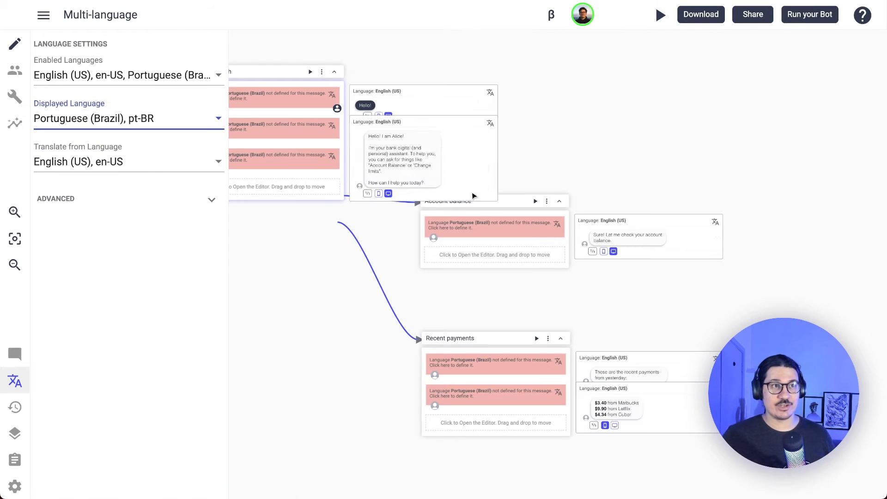
left_click_drag(561, 154, 755, 194)
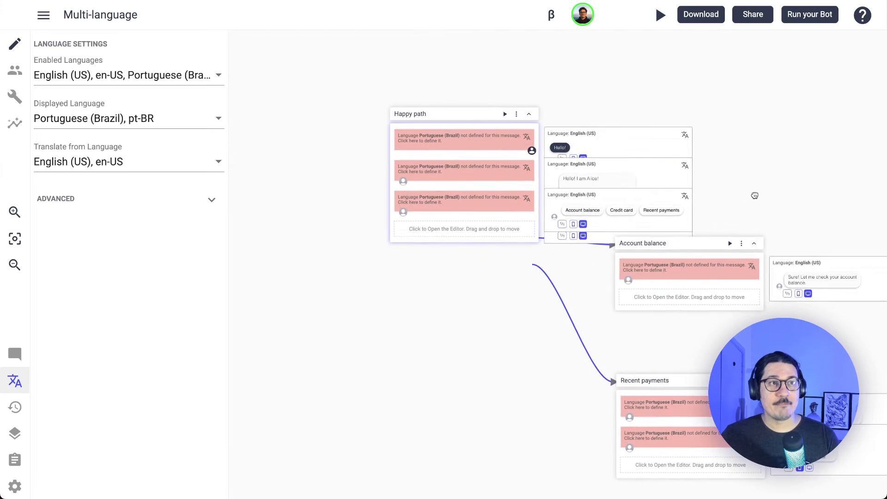
scroll(545, 187, "up", 3)
Define the Portuguese version of the first user message in the Happy path block as "Olá!" and save it.
mouse_move(337, 232)
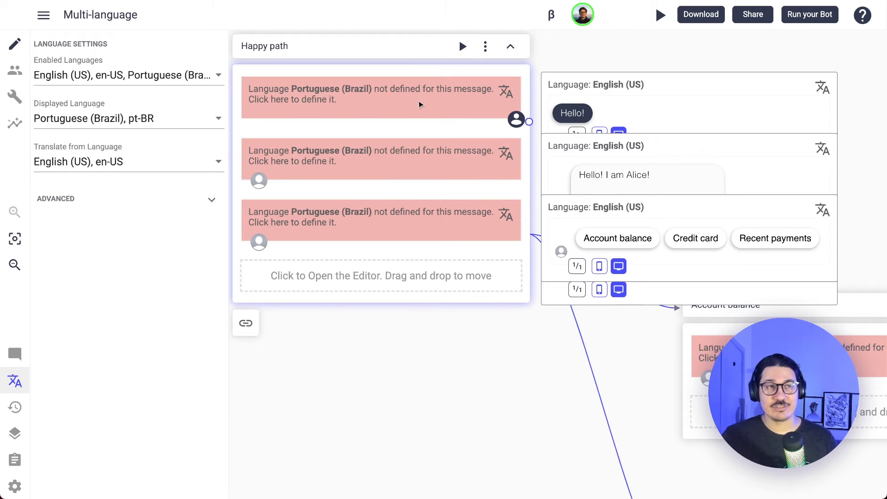
left_click(376, 98)
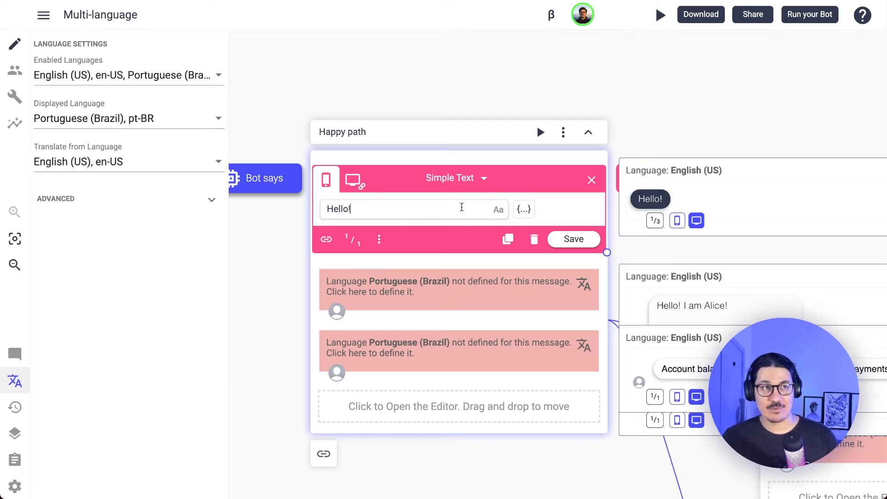
key("ctrl+a")
type("Olá!")
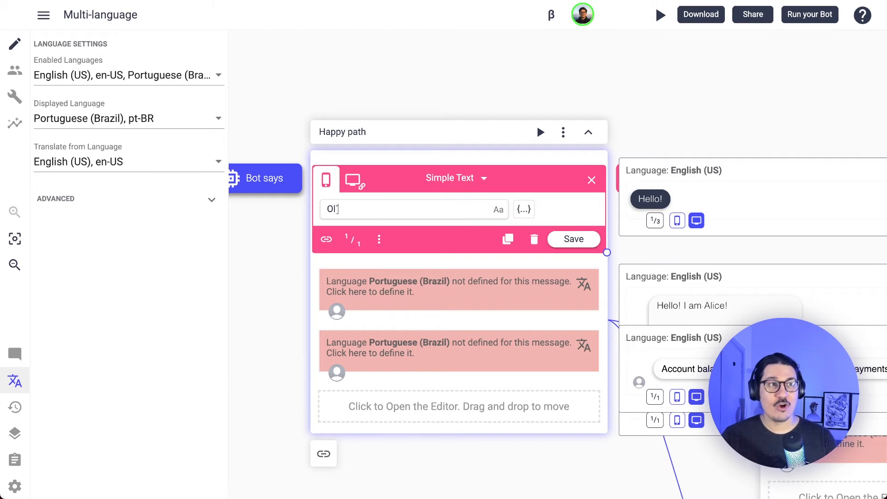
left_click(582, 239)
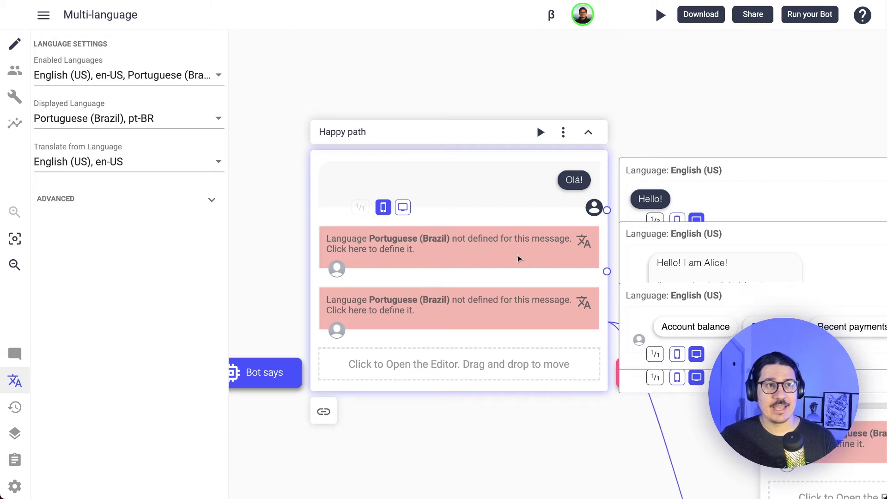
Start the Portuguese version of the bot's welcome message in Happy path, replacing its first line with "Olá! Eu sou a Alice!".
scroll(640, 263, "down", 2)
left_click(411, 189)
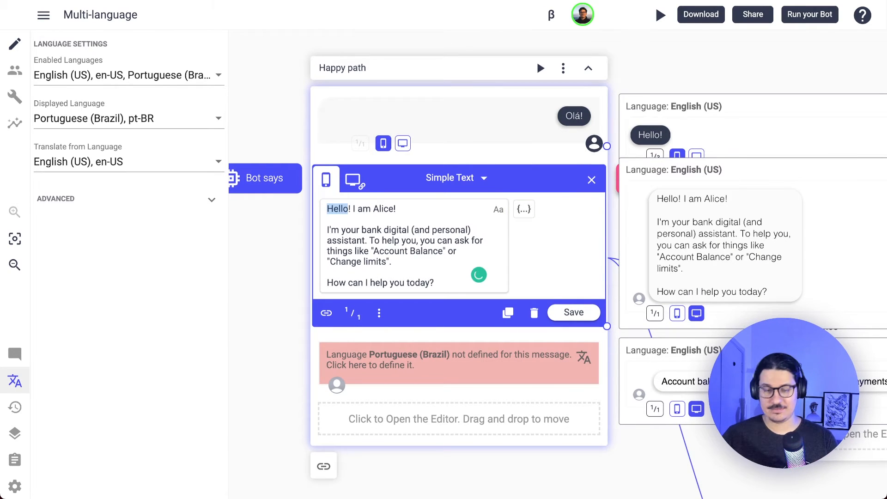
key("shift+End")
type("Eu sou a")
type(" Alice!")
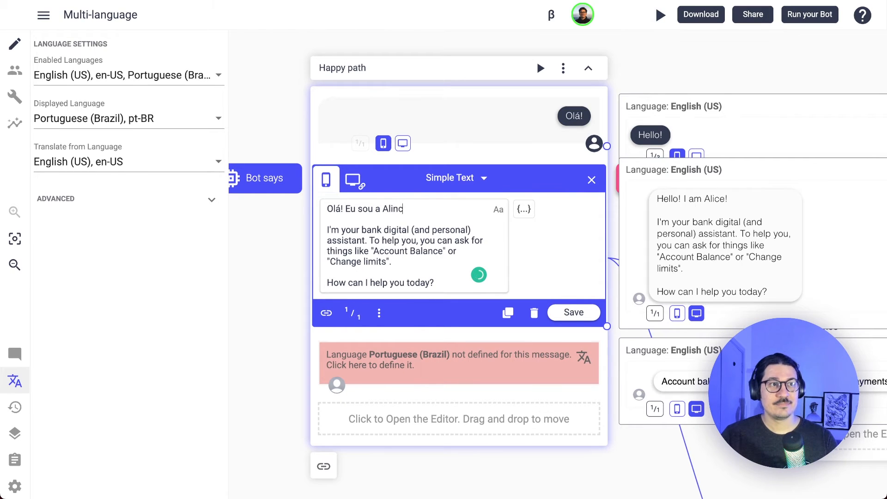
Insert below the greeting the paragraph "Sua assistente bancária digital (e pessoal). Para ajudar você, você pode perguntar por coisas como "Saldo da conta" ou "Mudar limites"".
key("Down")
key("Return")
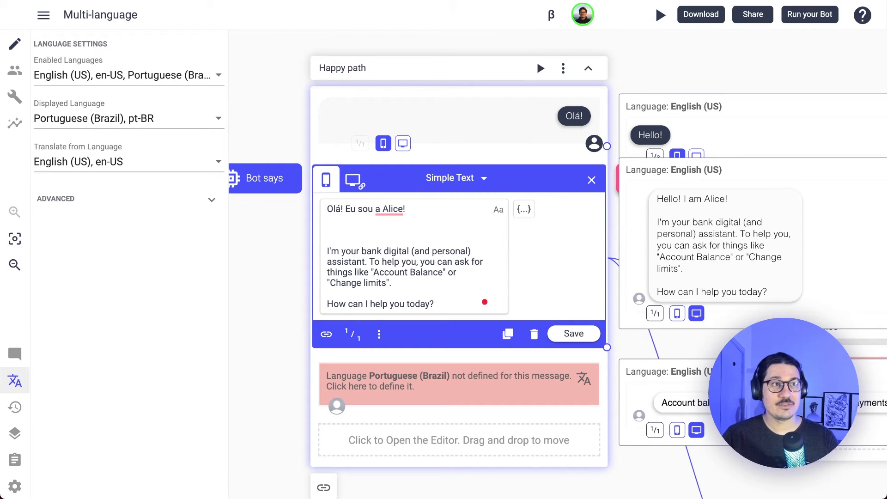
type("Sua a")
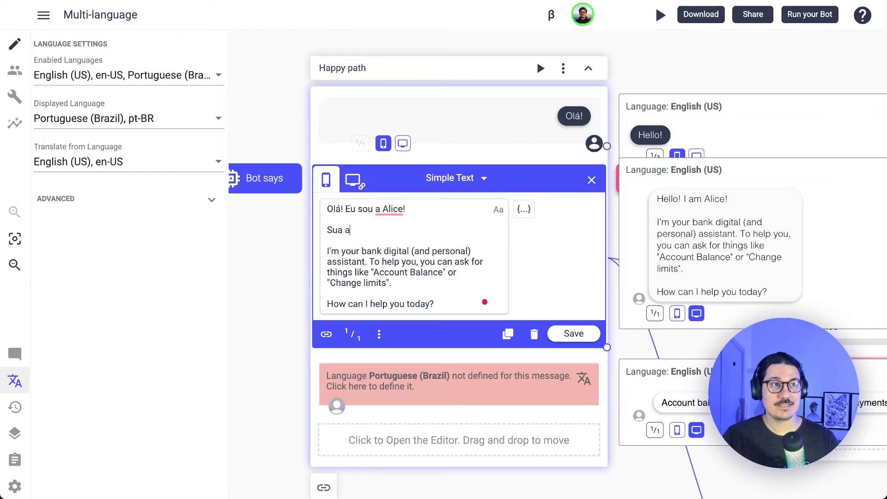
type("ssis")
type("tente ")
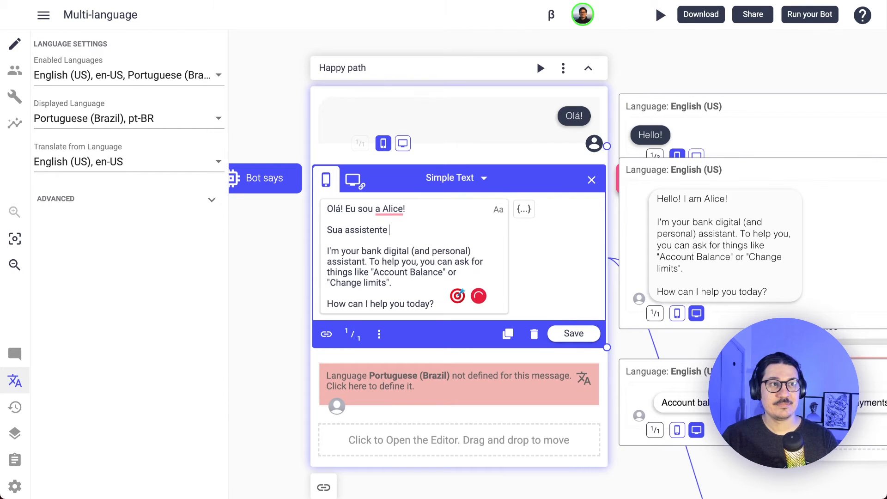
type("bancária digit")
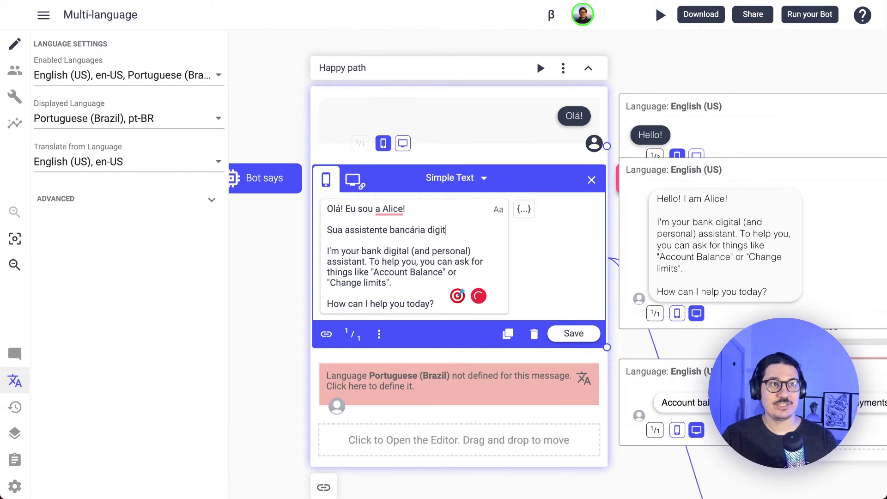
type("al (e pesos")
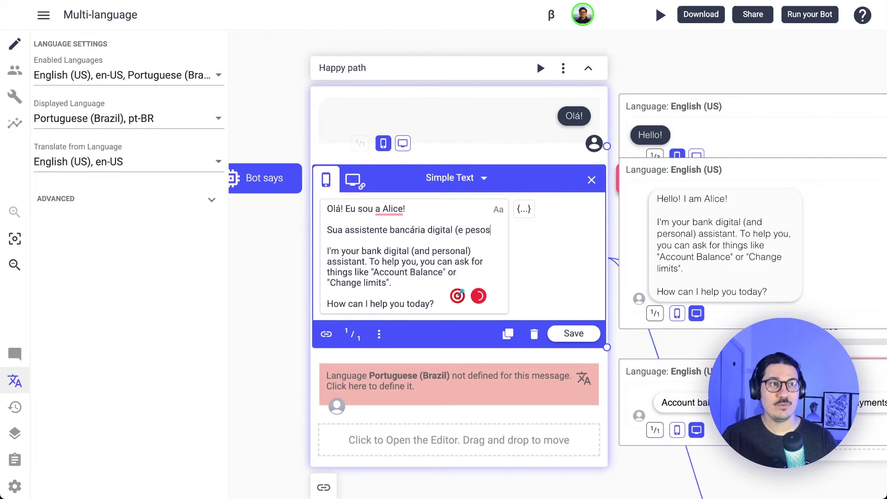
key("BackSpace")
key("BackSpace")
type("soal). Para ajudar vo")
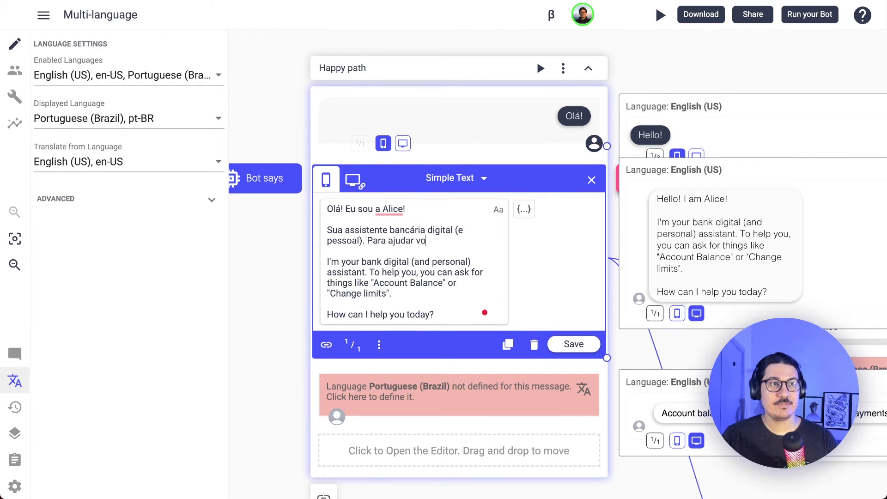
type("cê, você ")
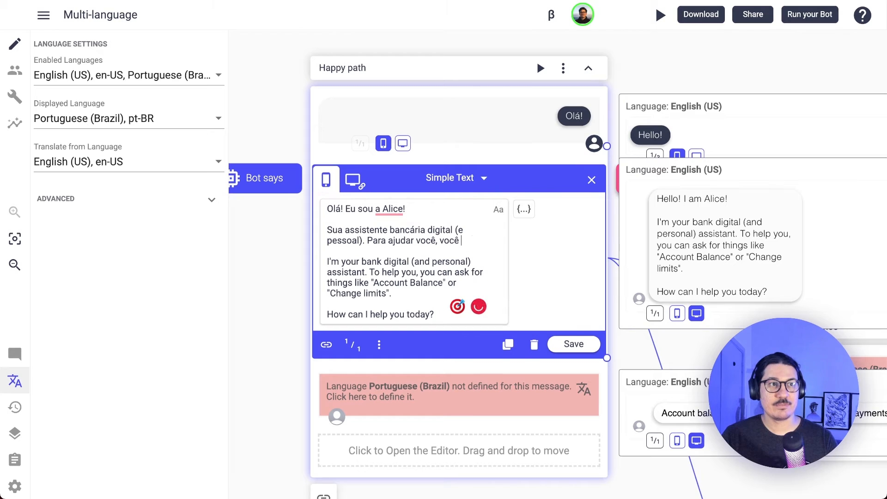
type("pode perguntar por coisas como \"")
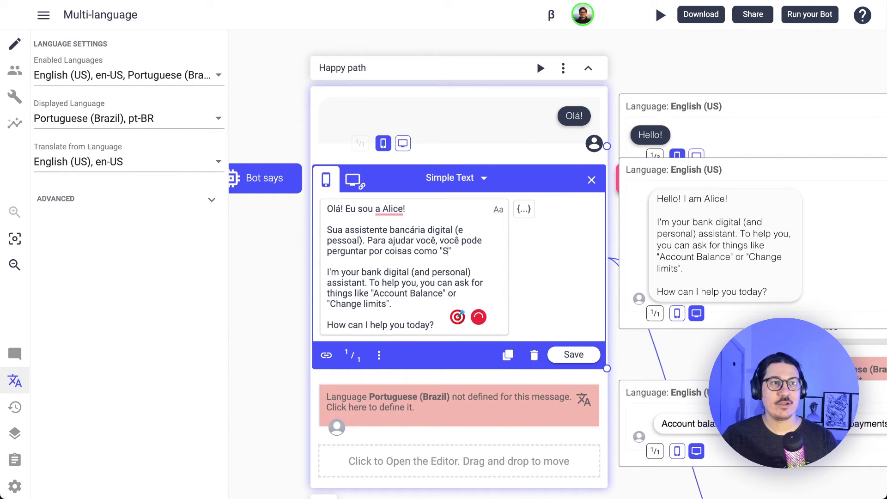
type("Saldo da conta\"")
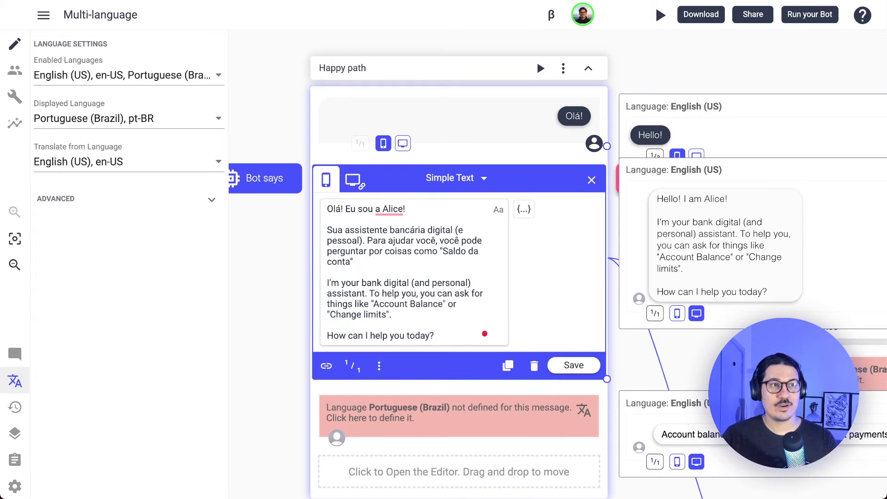
type(" ou \"M")
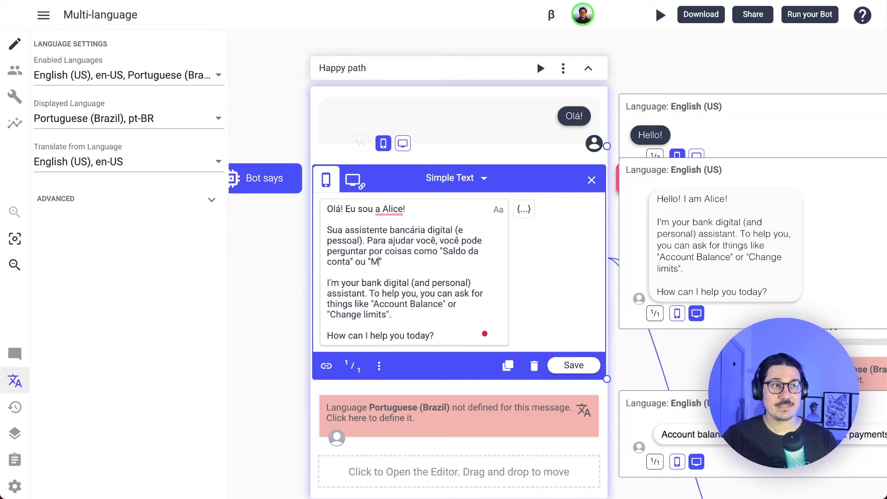
type("udar limites\"")
Replace the remaining English text of the welcome message with "Como posso ajudar você hoje?" and save the message.
key("Down")
key("Down")
key("ctrl+shift+End")
key("Delete")
type("Como posso ajudar você hoje?")
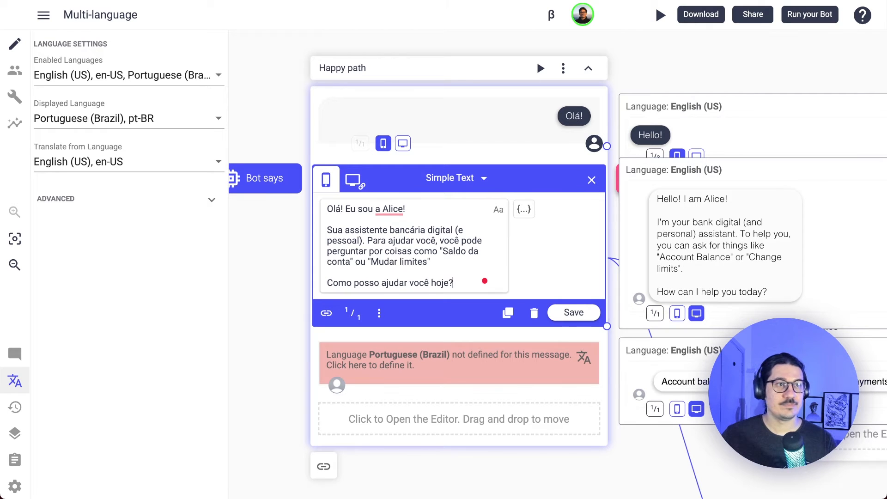
left_click(574, 312)
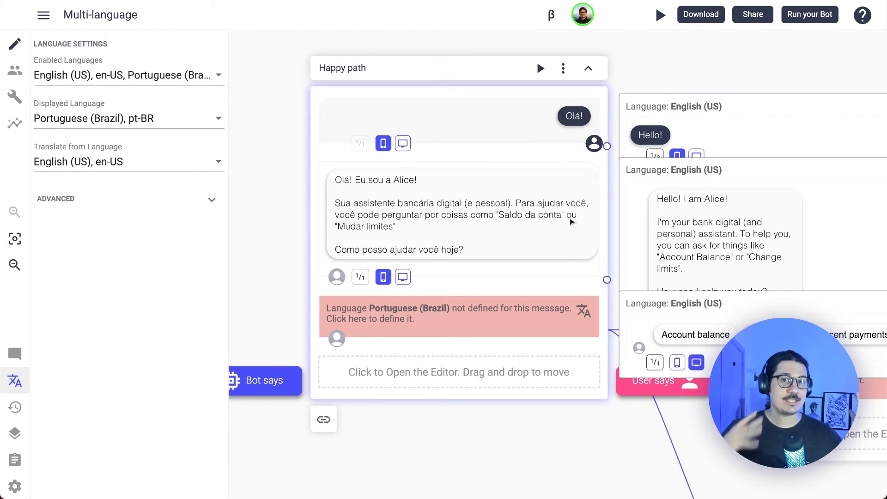
Translate the three quick replies in Happy path as "Saldo da conta", "Cartão de crédito" and "Pagamentos recentes", and close their editor.
left_click(572, 222)
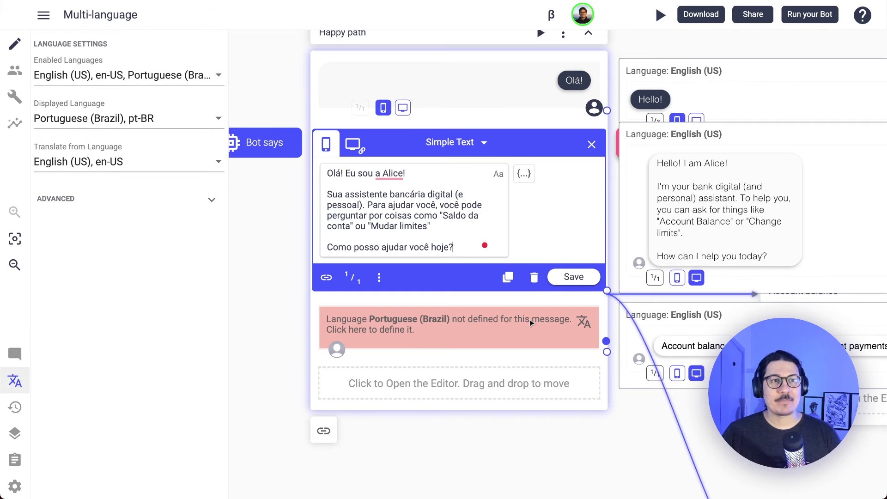
scroll(529, 320, "down", 3)
left_click(555, 261)
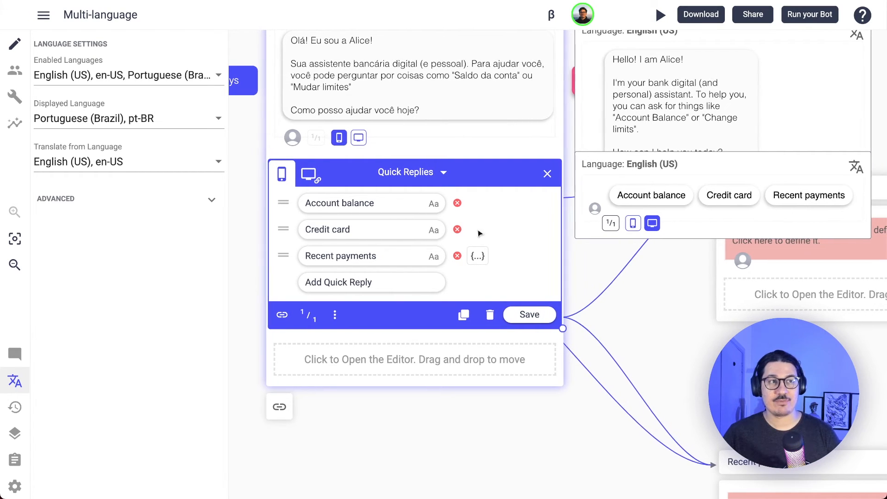
left_click(401, 200)
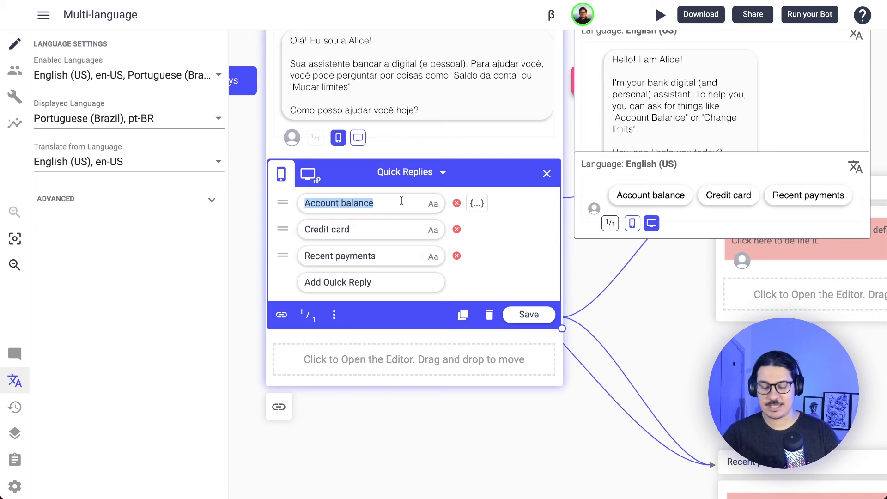
type("Saldo da conta")
key("Tab")
type("Cartão de crédito")
key("Tab")
type("Pagamentos Rec")
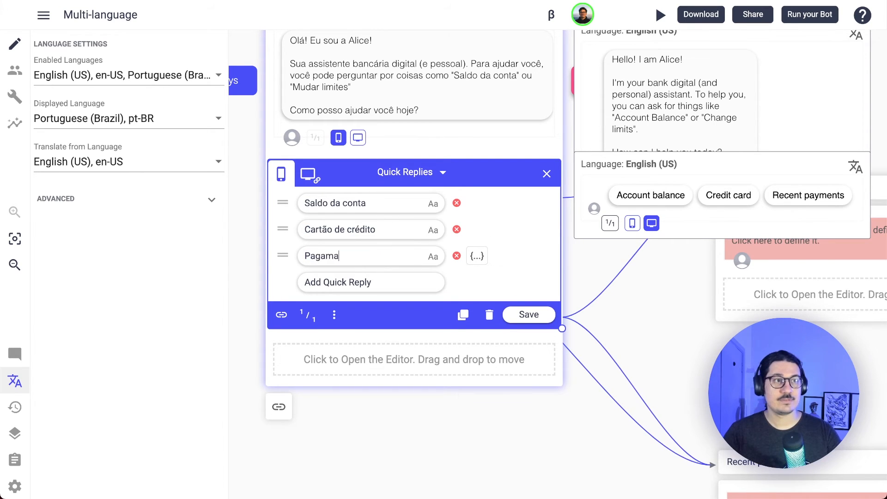
key("BackSpace")
key("BackSpace")
key("BackSpace")
type("recentes")
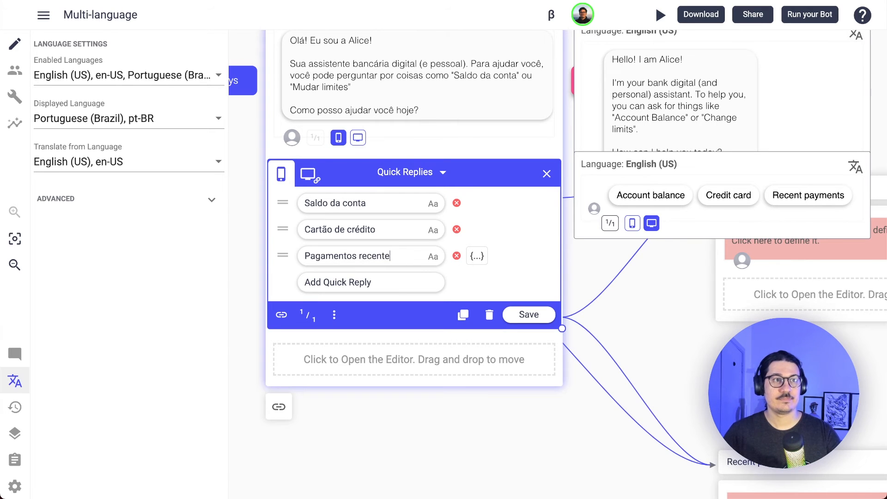
key("Escape")
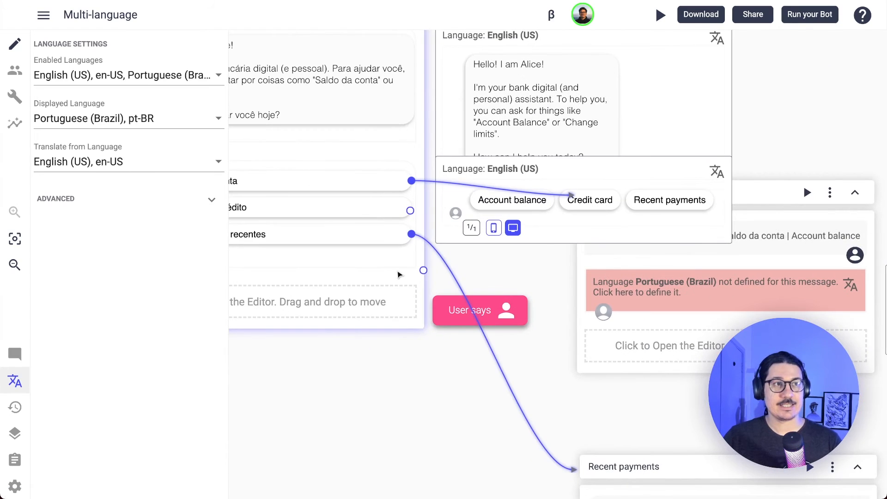
Switch the displayed language back to English (US), en-US and close the language settings.
left_click(116, 119)
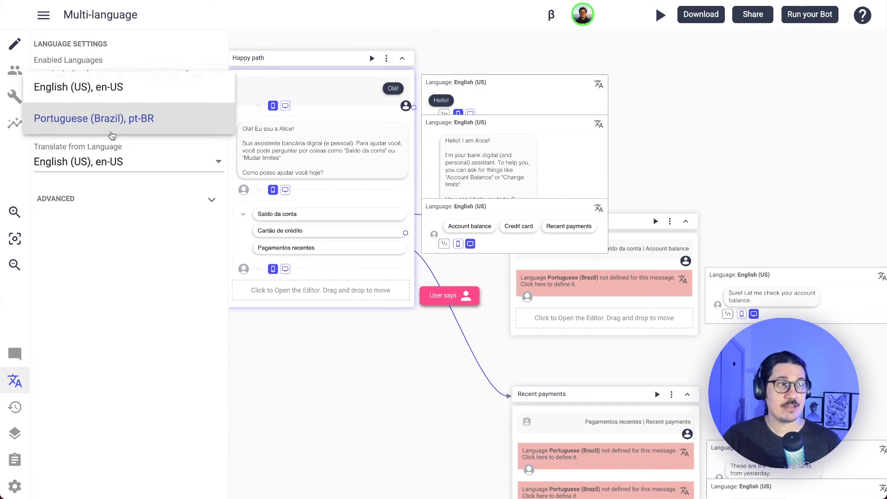
left_click(117, 93)
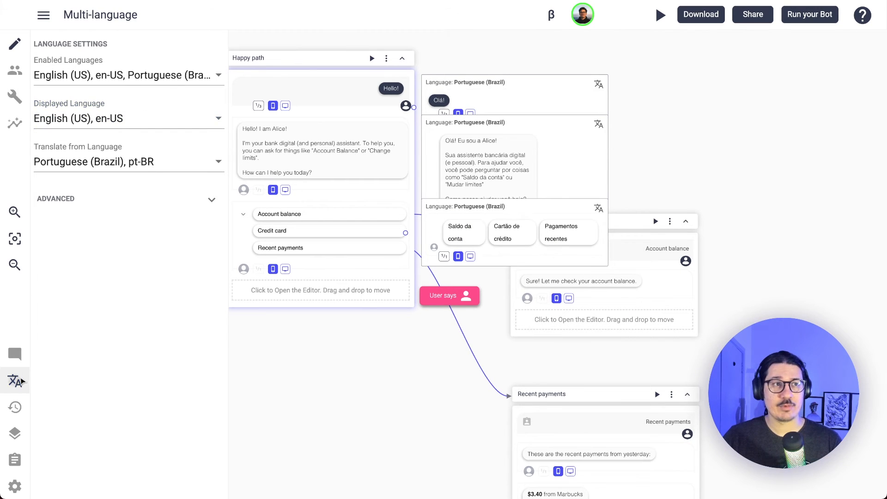
left_click(16, 381)
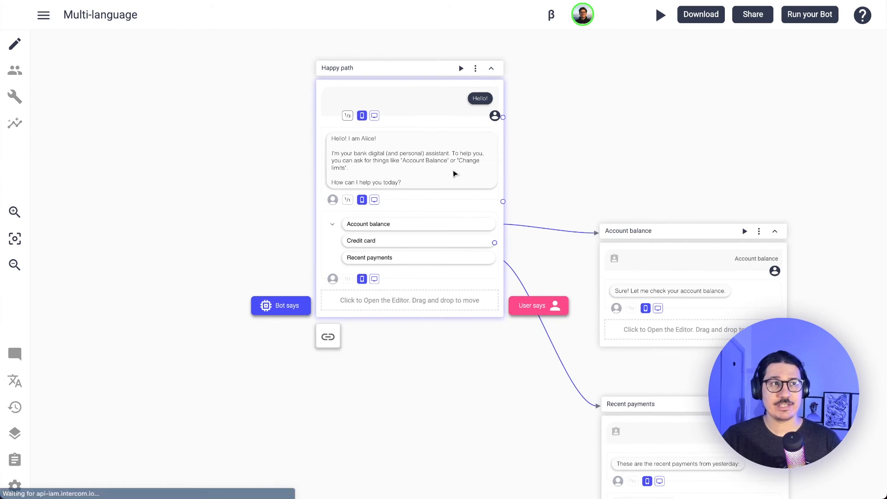
Switch the displayed language to Portuguese (Brazil), pt-BR and close the language settings.
scroll(454, 174, "up", 3)
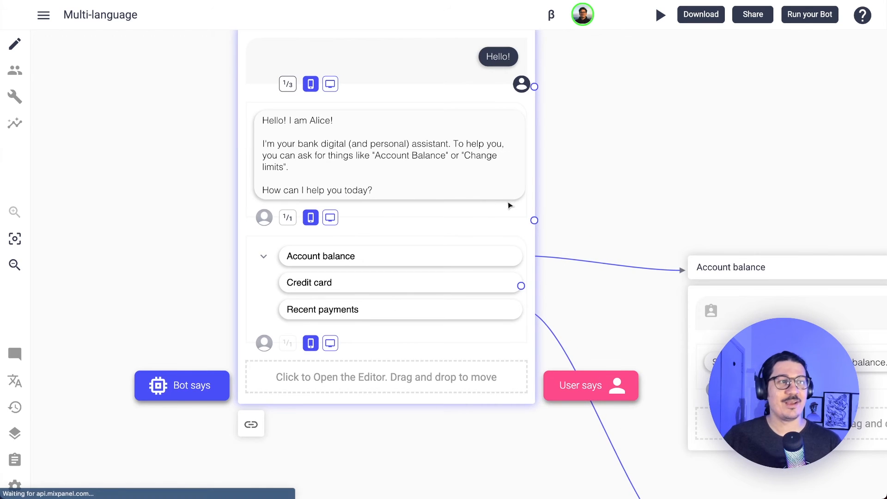
scroll(510, 206, "down", 1)
left_click(15, 380)
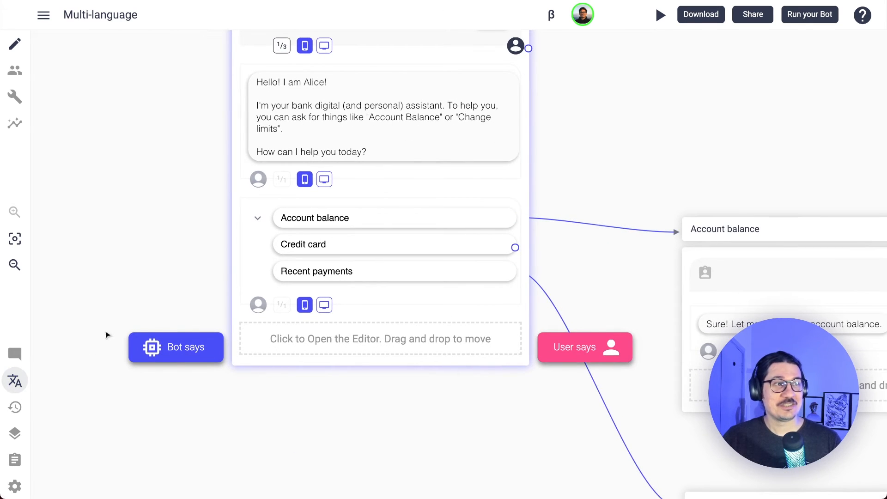
left_click(146, 122)
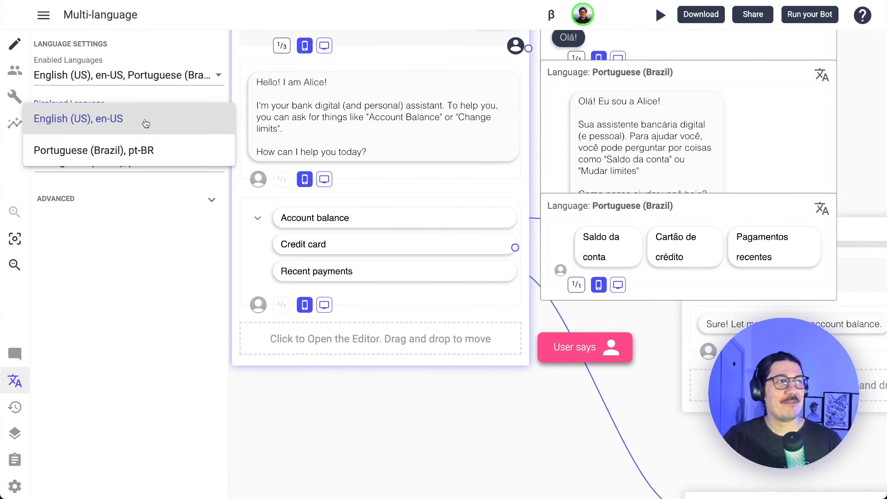
left_click(147, 155)
left_click(15, 381)
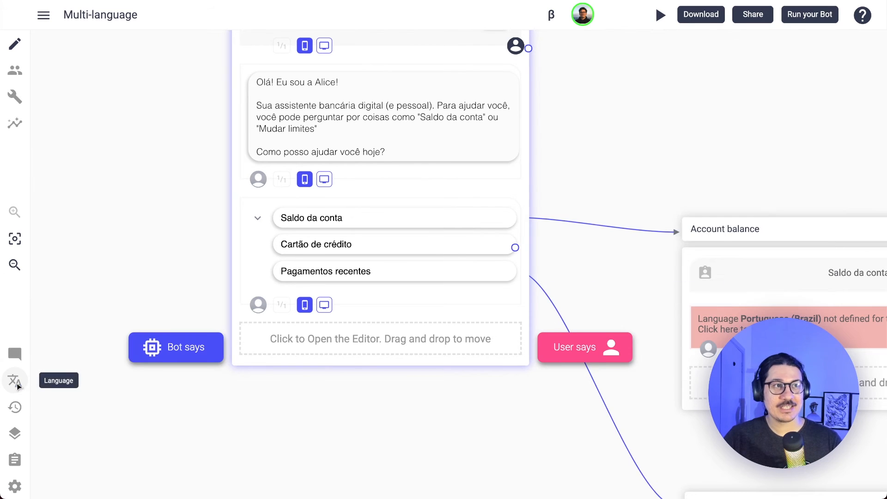
Review the Account balance and Recent payments paths for bot messages that still need a Portuguese (Brazil) version.
left_click_drag(541, 416, 376, 268)
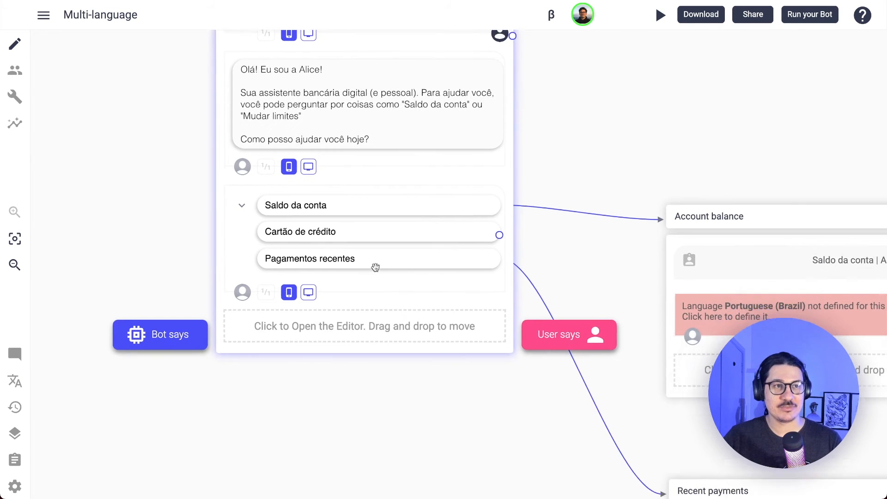
scroll(443, 315, "down", 2)
scroll(614, 251, "down", 2)
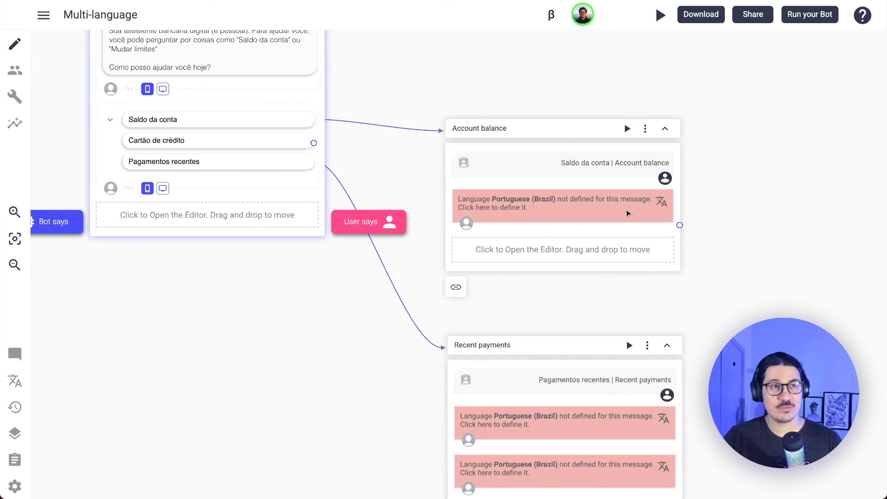
scroll(589, 368, "down", 3)
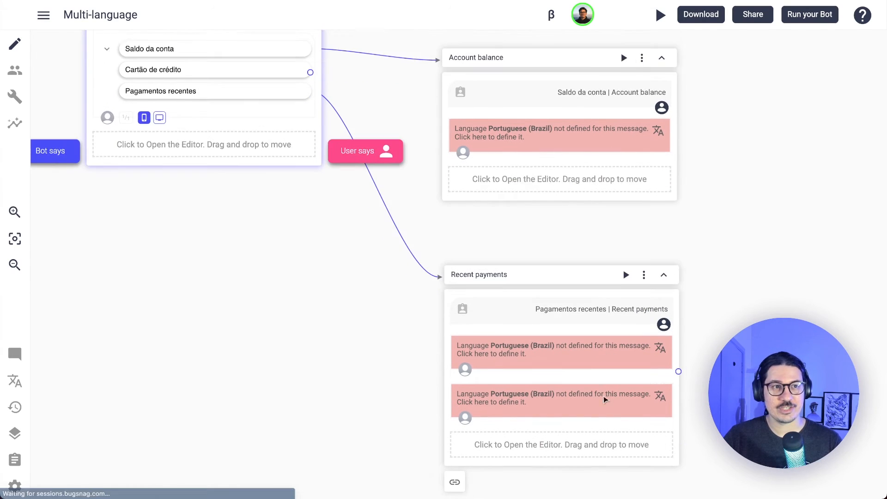
scroll(589, 368, "up", 9)
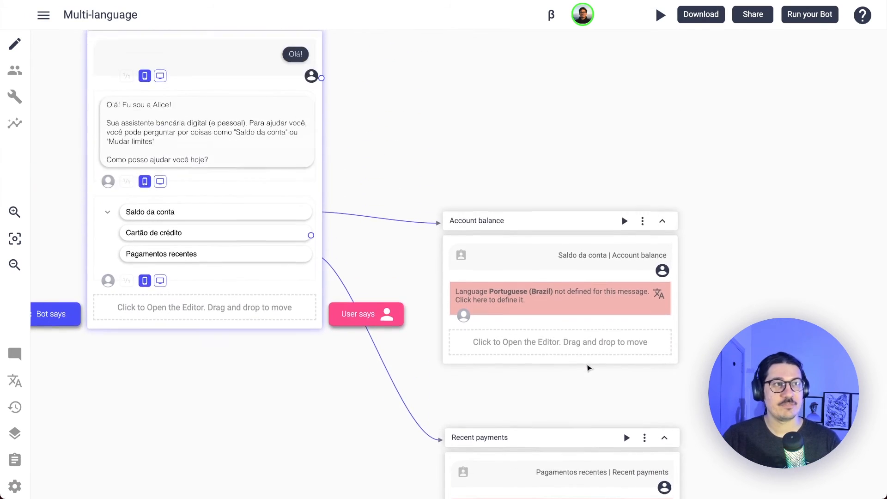
scroll(588, 368, "left", 3)
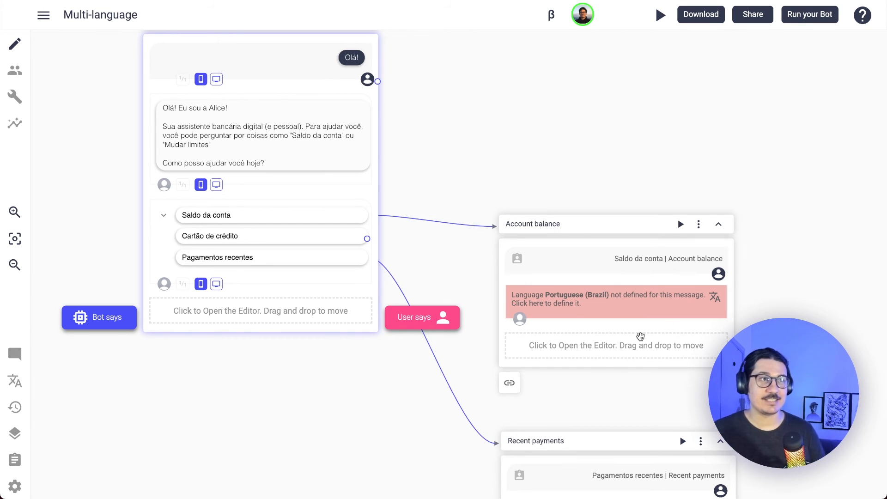
Open the design's sharing options and check which languages can be chosen for the shared link.
left_click(752, 14)
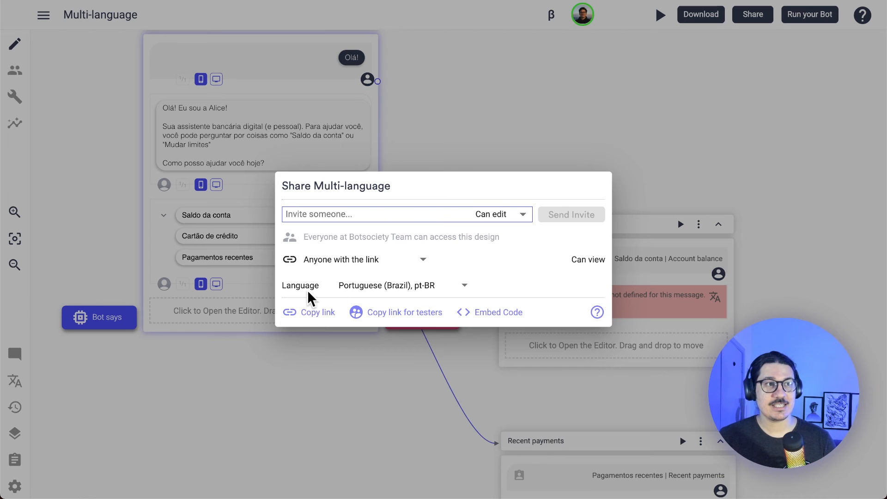
left_click(383, 288)
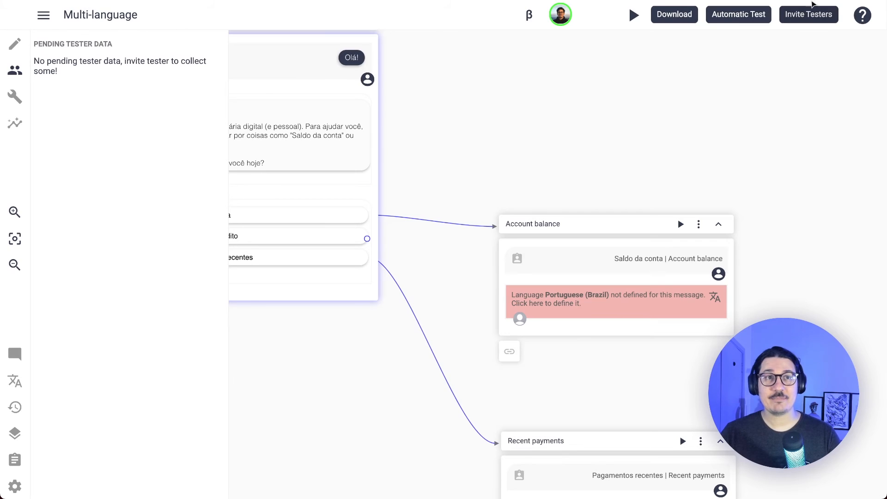
Check the language choices offered when inviting testers, keep Portuguese (Brazil), pt-BR, and close the invitation without sending it.
left_click(809, 13)
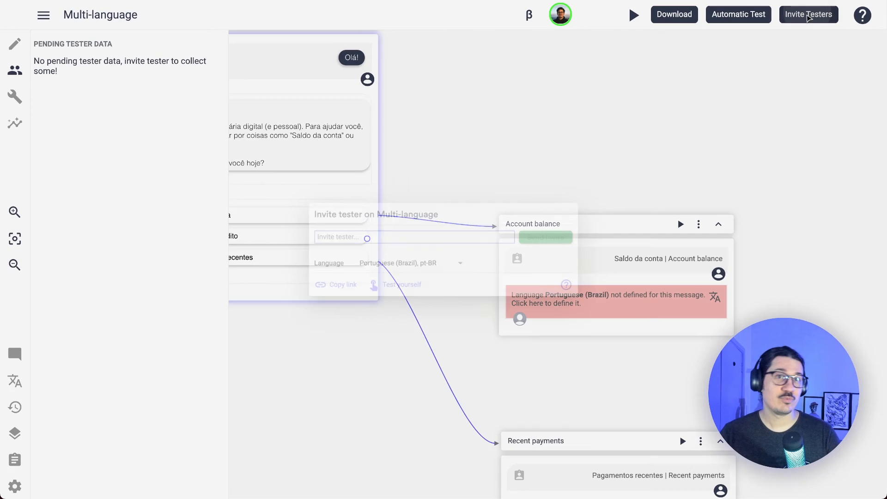
left_click(441, 271)
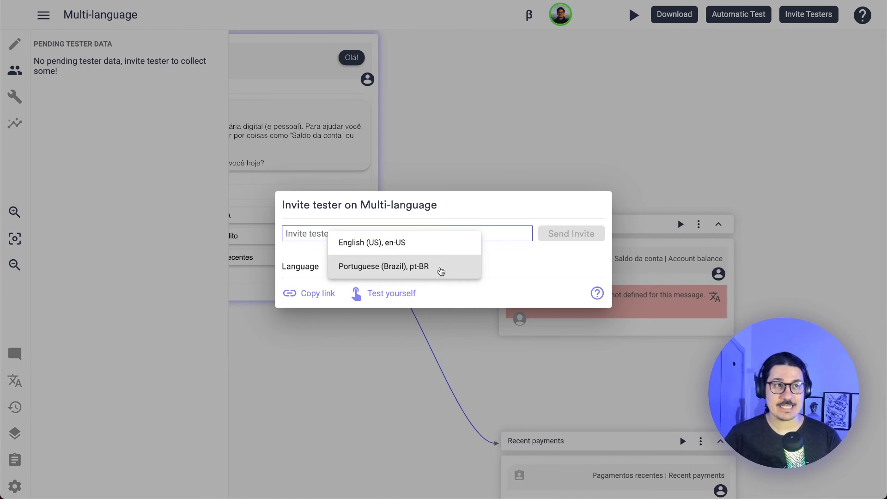
left_click(481, 214)
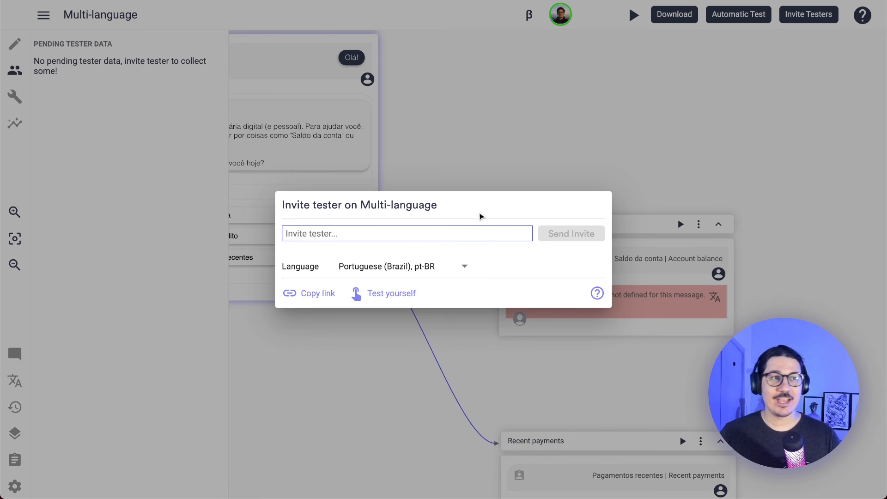
key("Escape")
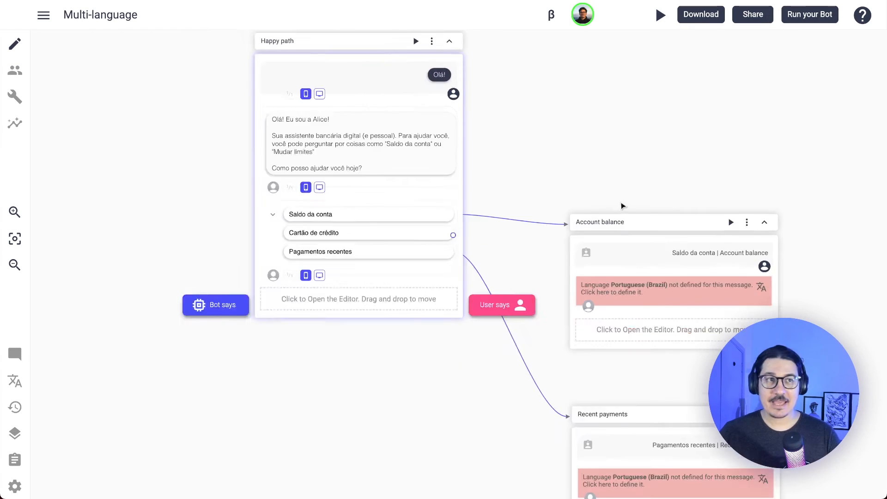
scroll(621, 206, "down", 3)
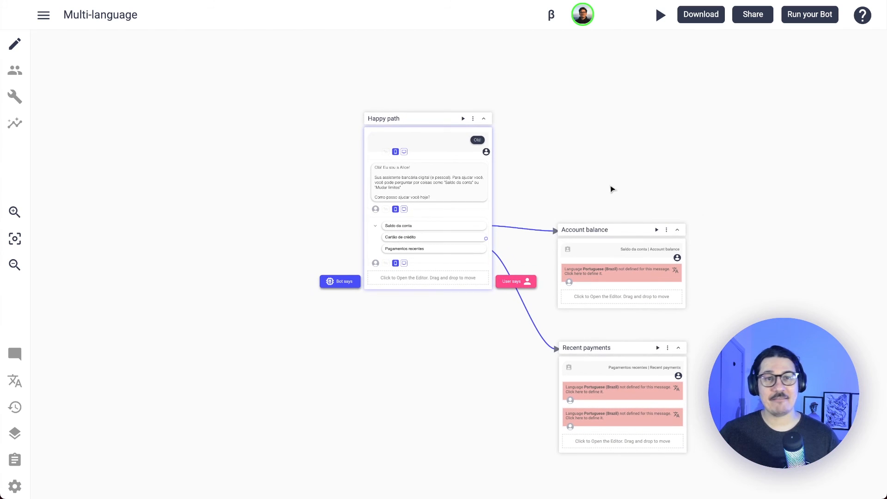